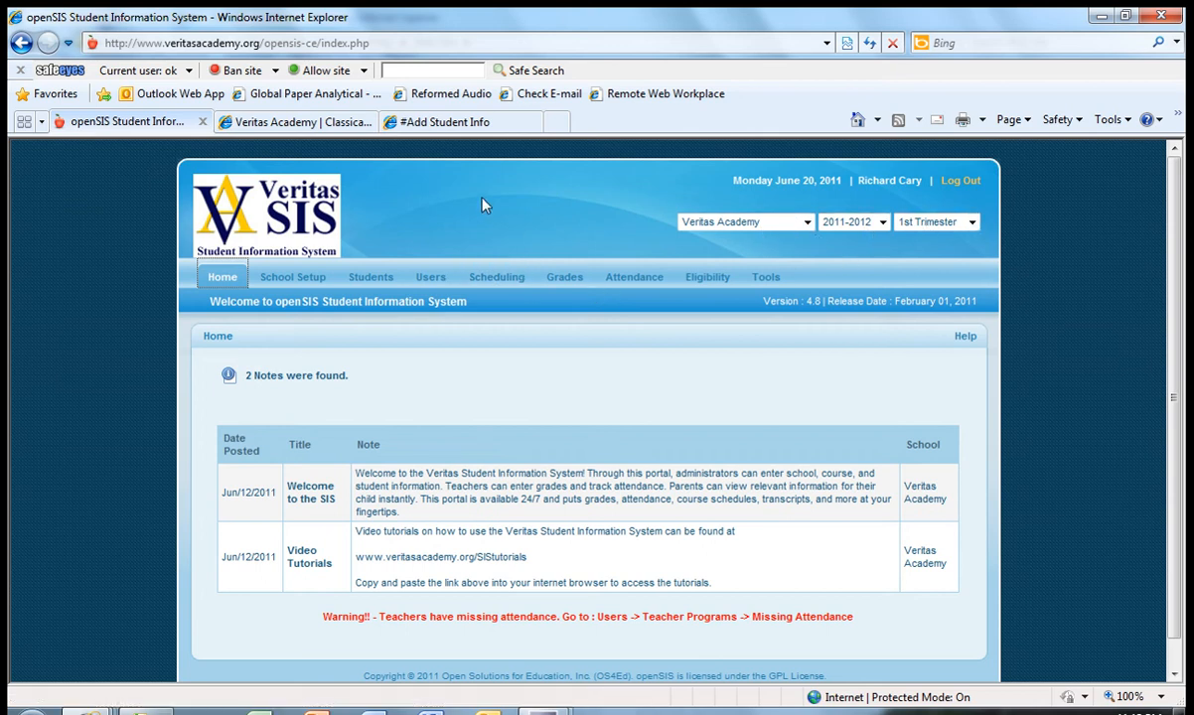
# - Search the student records by the sample students' last name
pyautogui.click(377, 281)
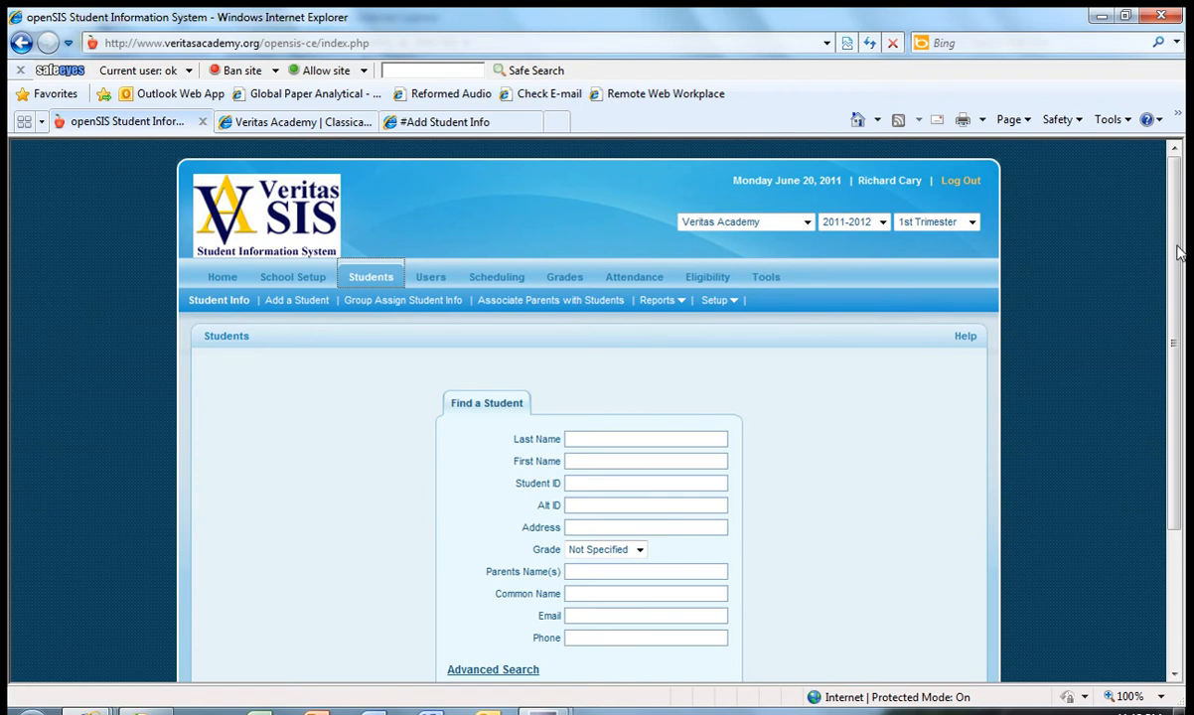
pyautogui.scroll(-2, 1113, 303)
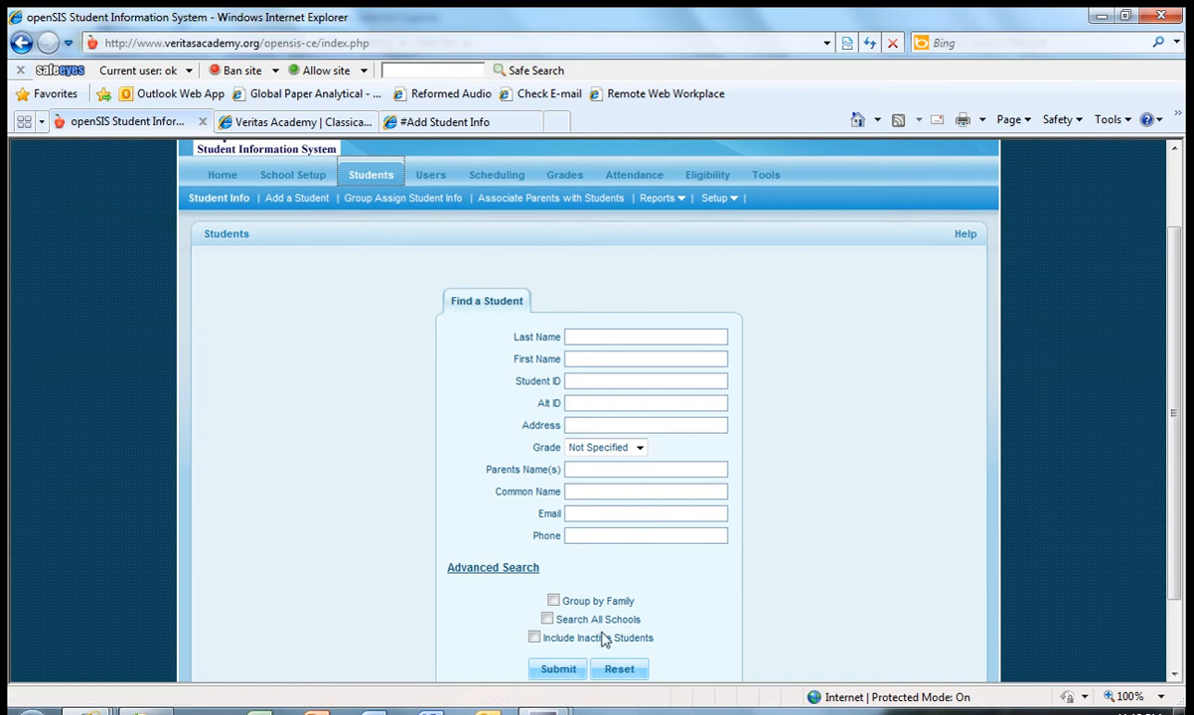
pyautogui.scroll(-1, 1182, 301)
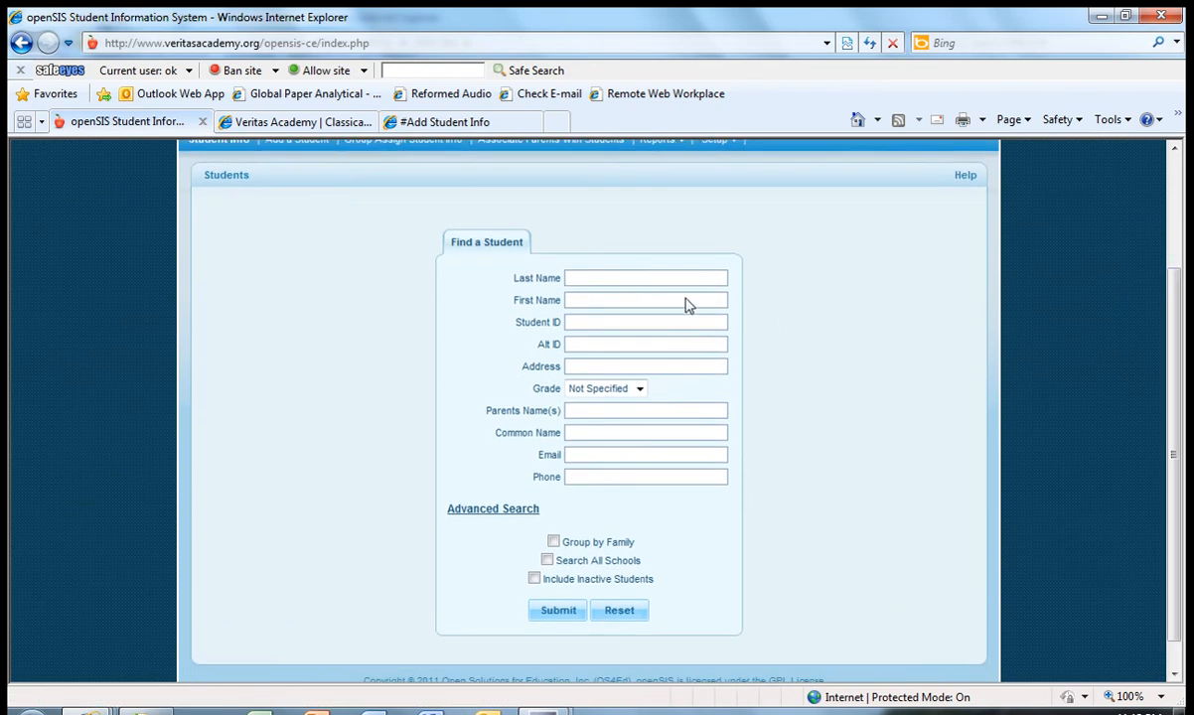
pyautogui.click(618, 279)
pyautogui.write('Stu')
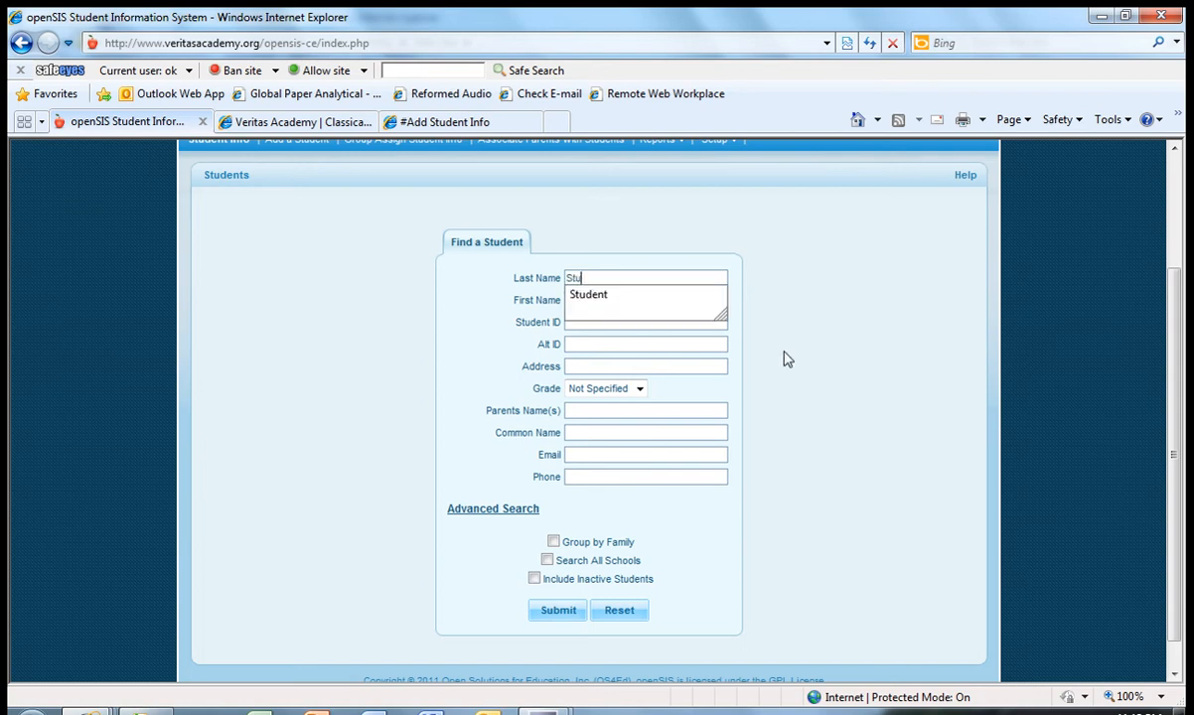
pyautogui.click(617, 295)
pyautogui.click(560, 614)
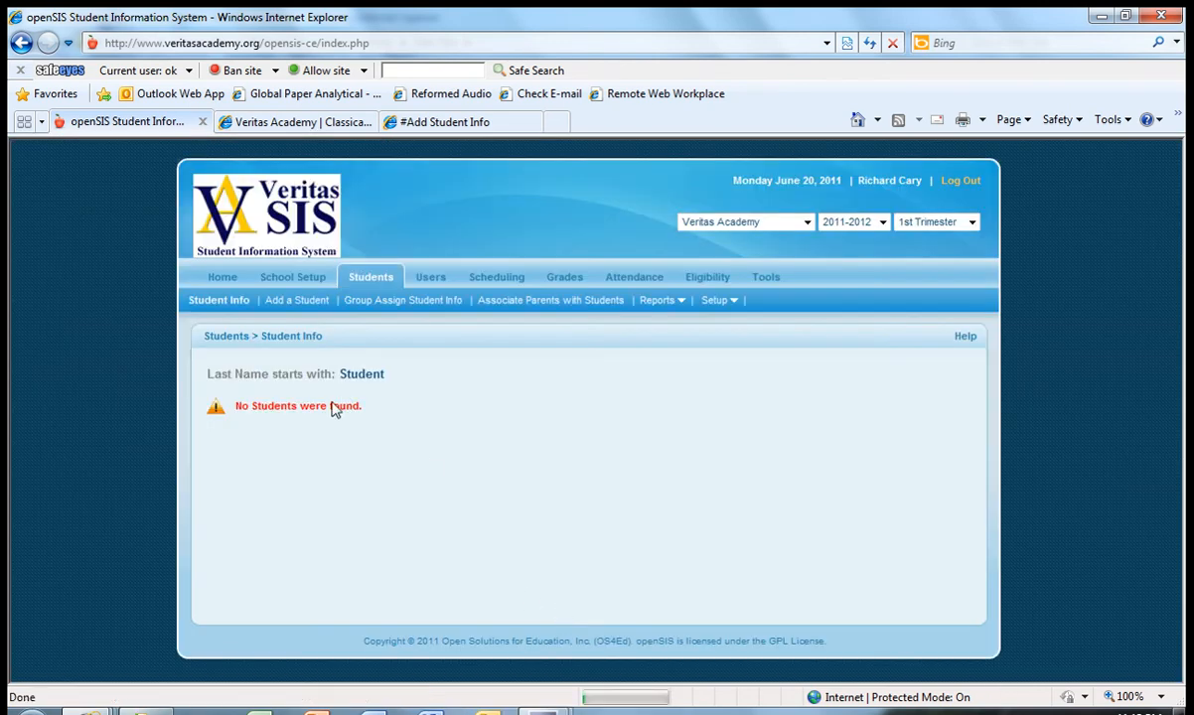
# - Run a new student search with all criteria left blank
pyautogui.click(232, 306)
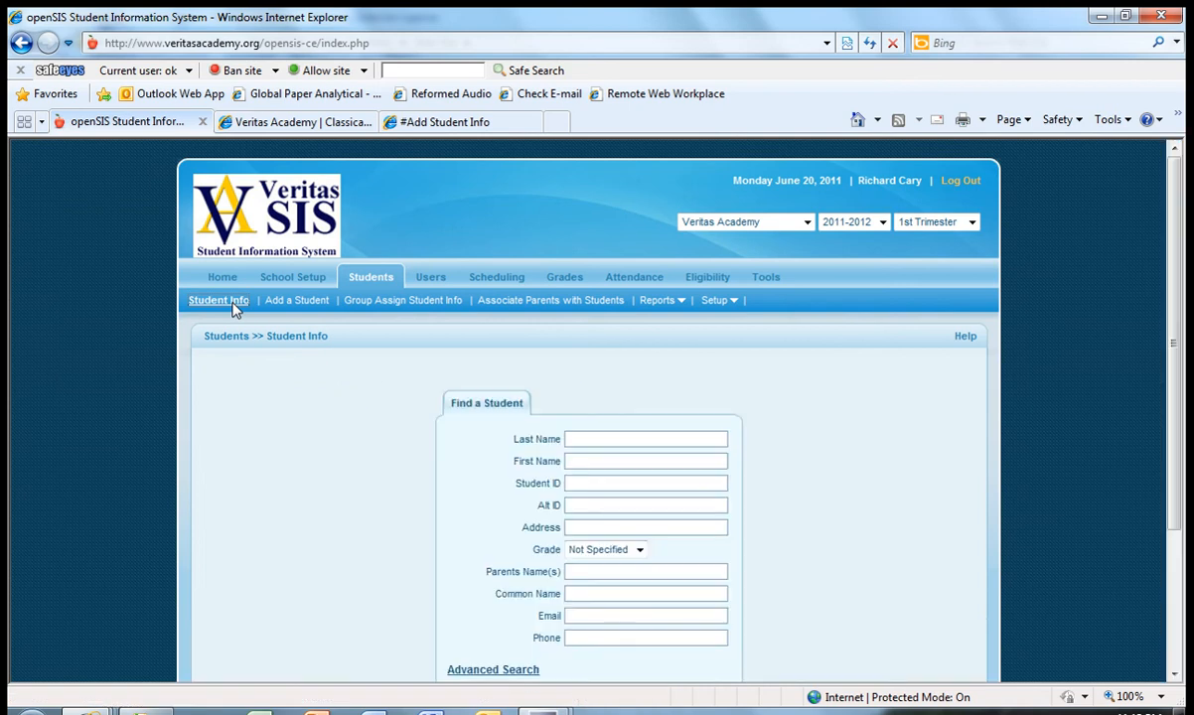
pyautogui.scroll(-3, 1185, 444)
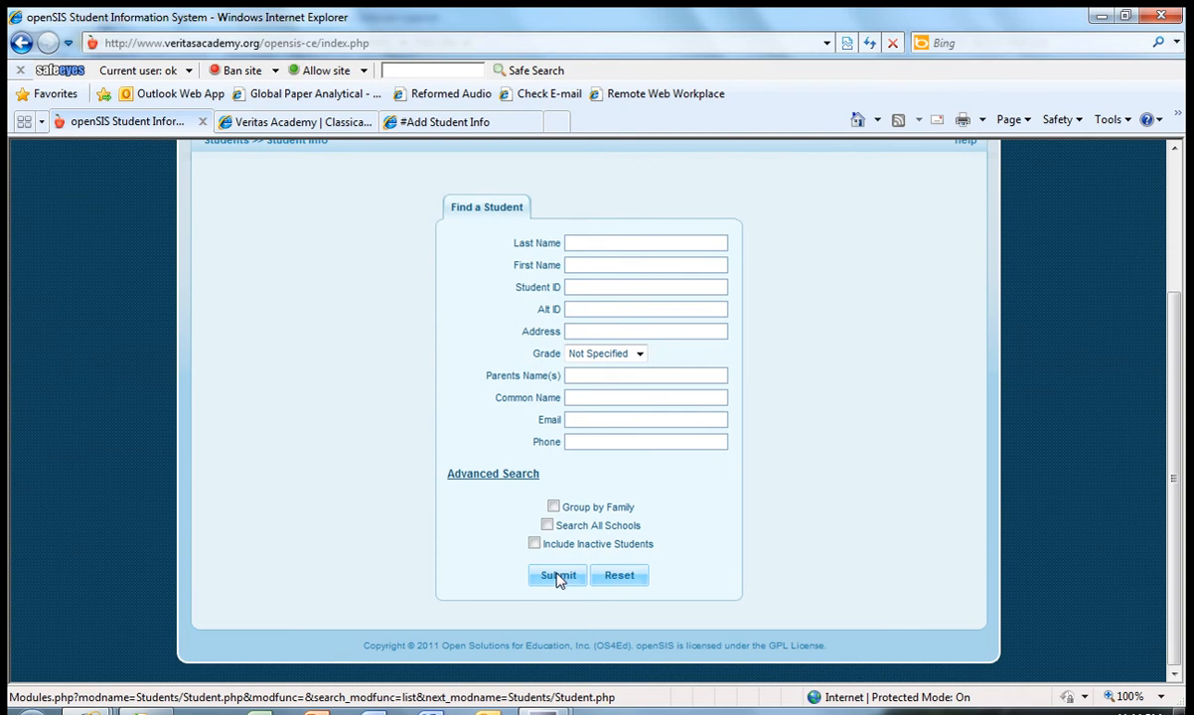
pyautogui.click(558, 578)
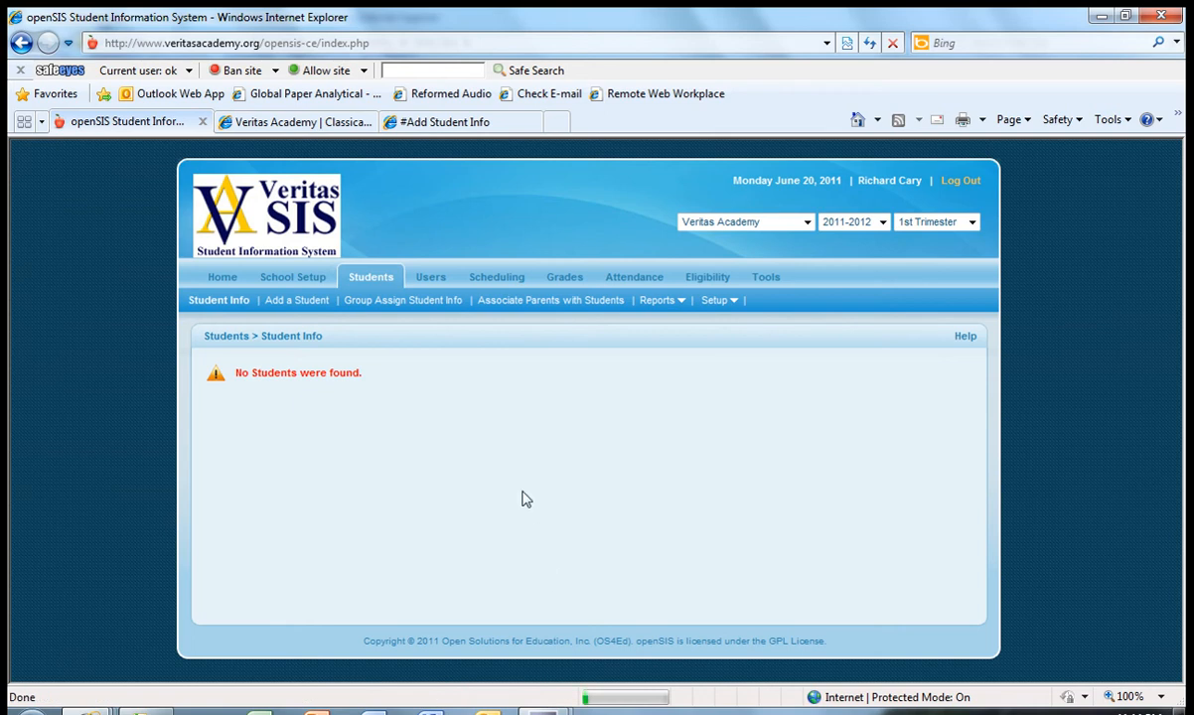
# - Search for students again with blank name criteria and inactive students included
pyautogui.click(230, 306)
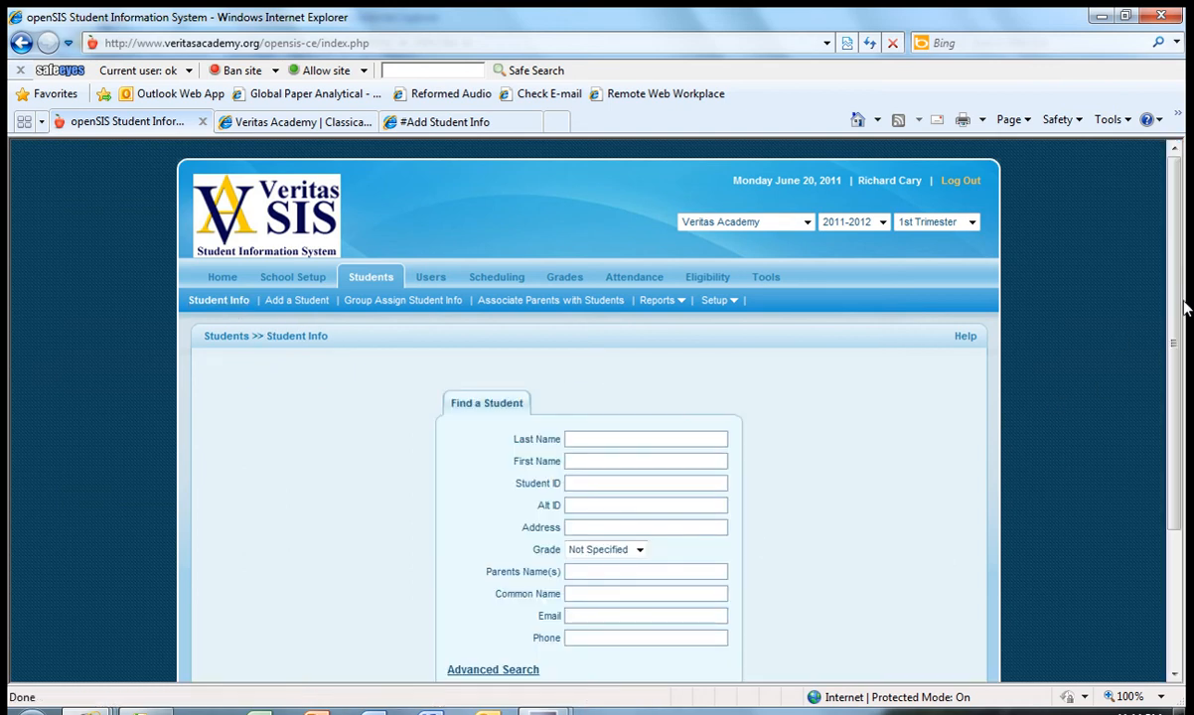
pyautogui.moveTo(1178, 380); pyautogui.dragTo(1185, 567)
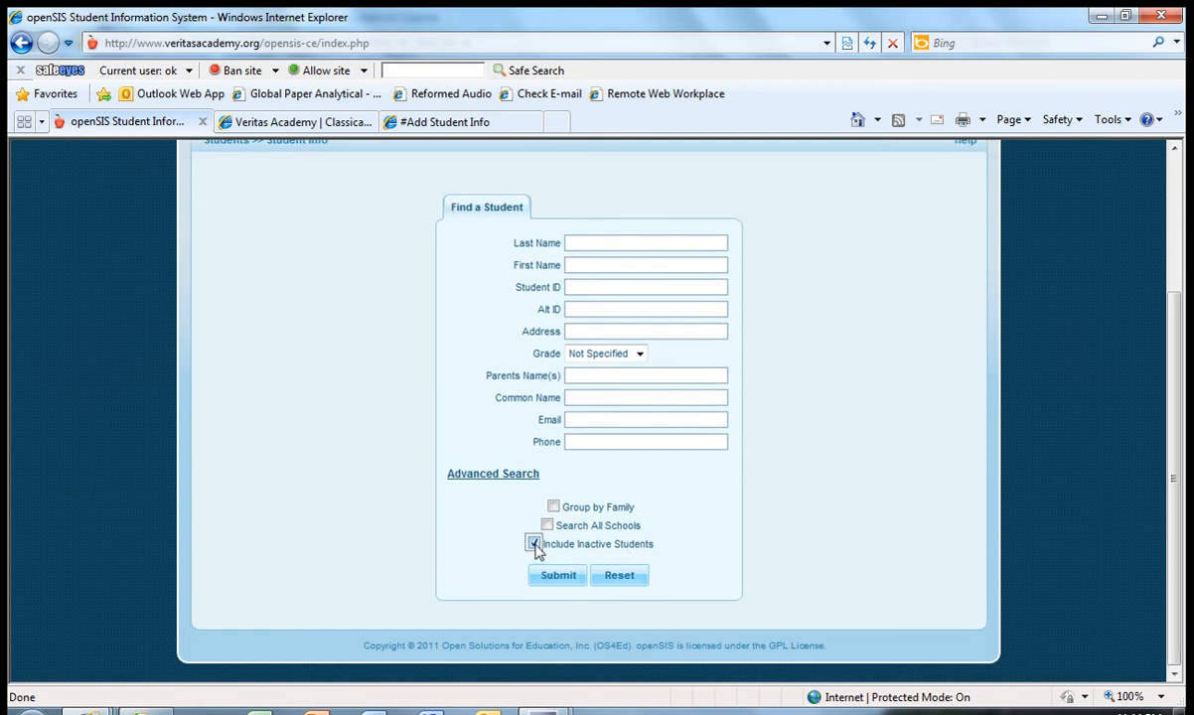
pyautogui.click(534, 544)
pyautogui.click(555, 578)
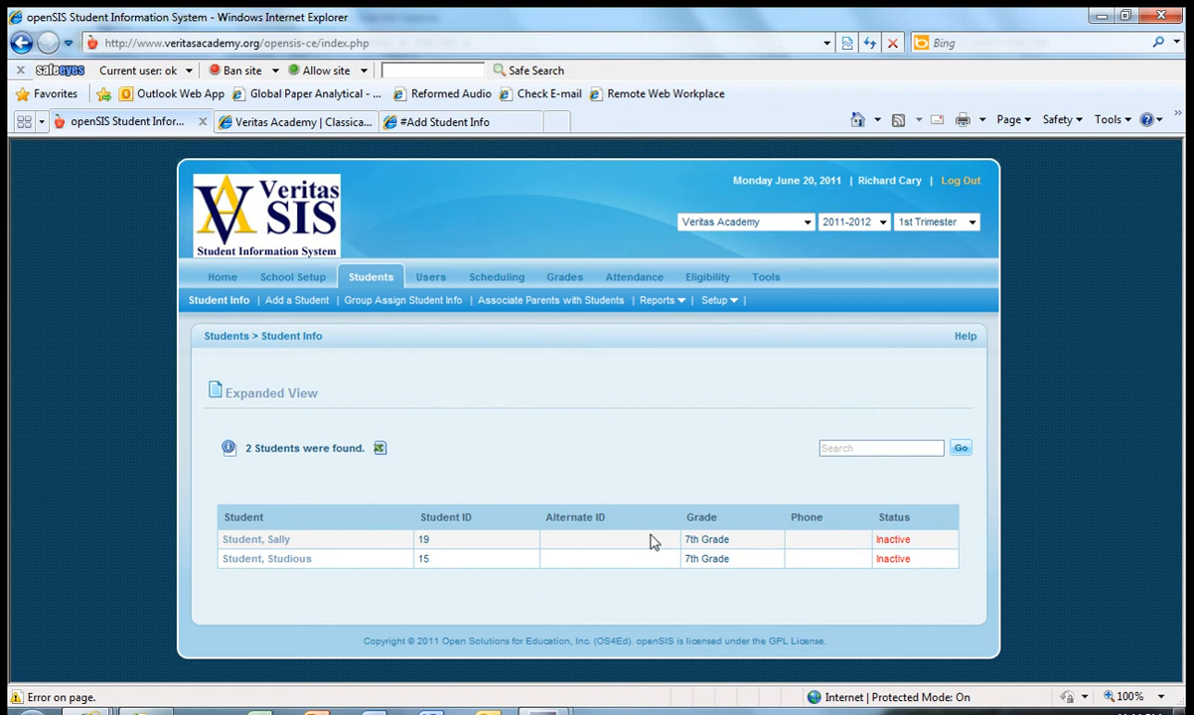
# - Open the first listed student's record and set the attendance start date to June 20, 2011 in the enrollment information
pyautogui.click(266, 542)
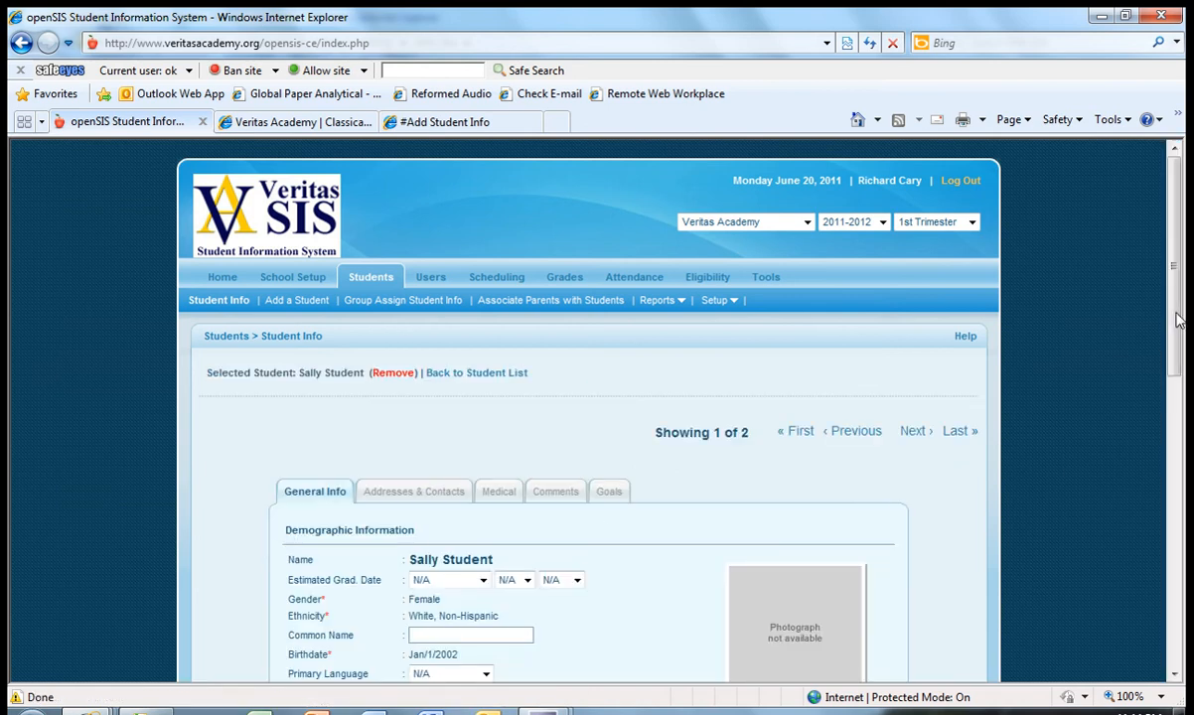
pyautogui.moveTo(1179, 319); pyautogui.dragTo(1188, 618)
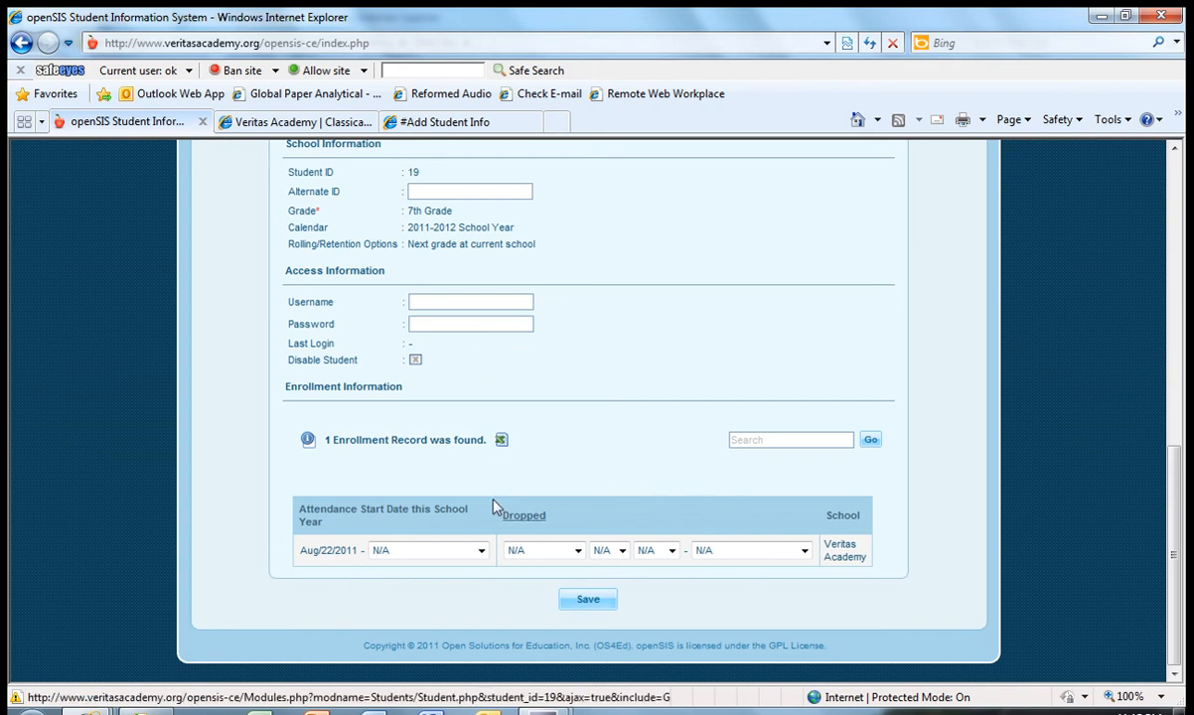
pyautogui.click(338, 550)
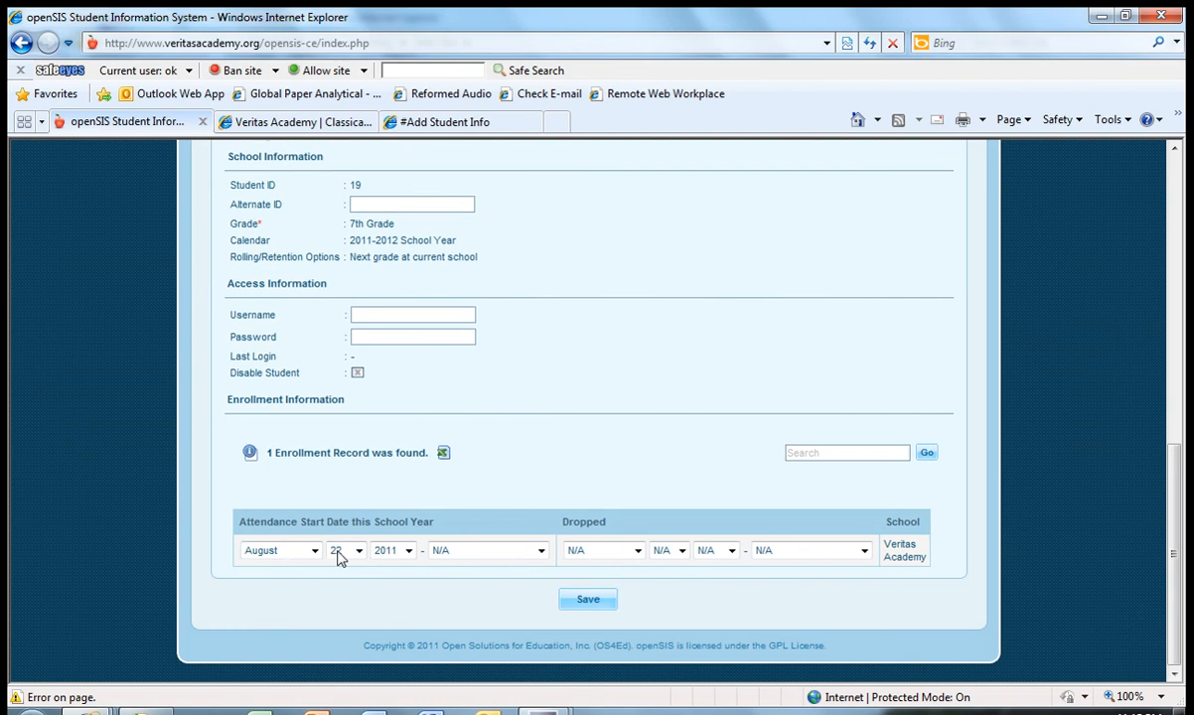
pyautogui.click(314, 552)
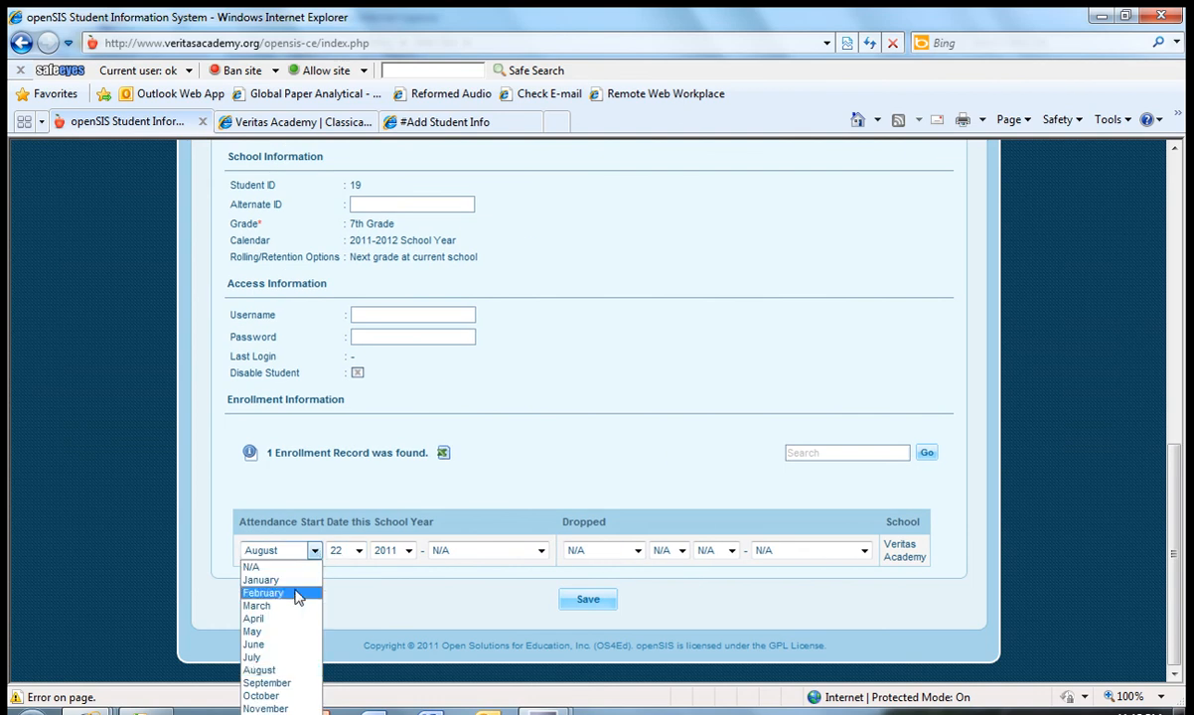
pyautogui.click(284, 647)
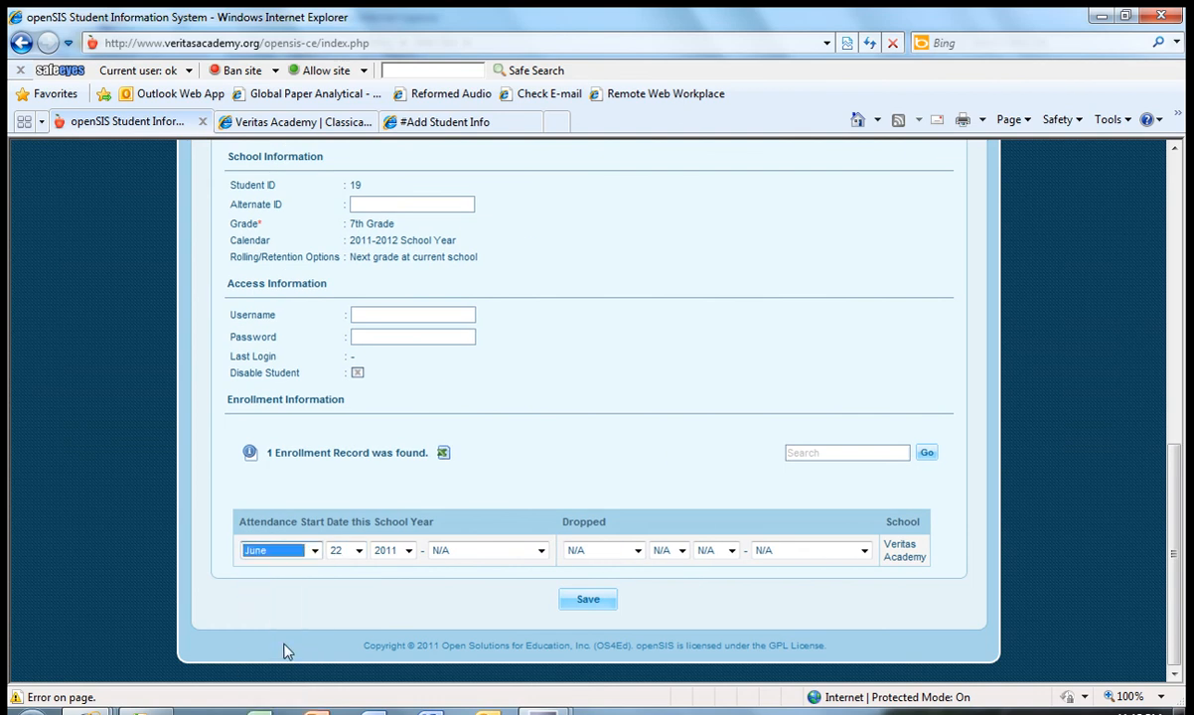
pyautogui.click(358, 550)
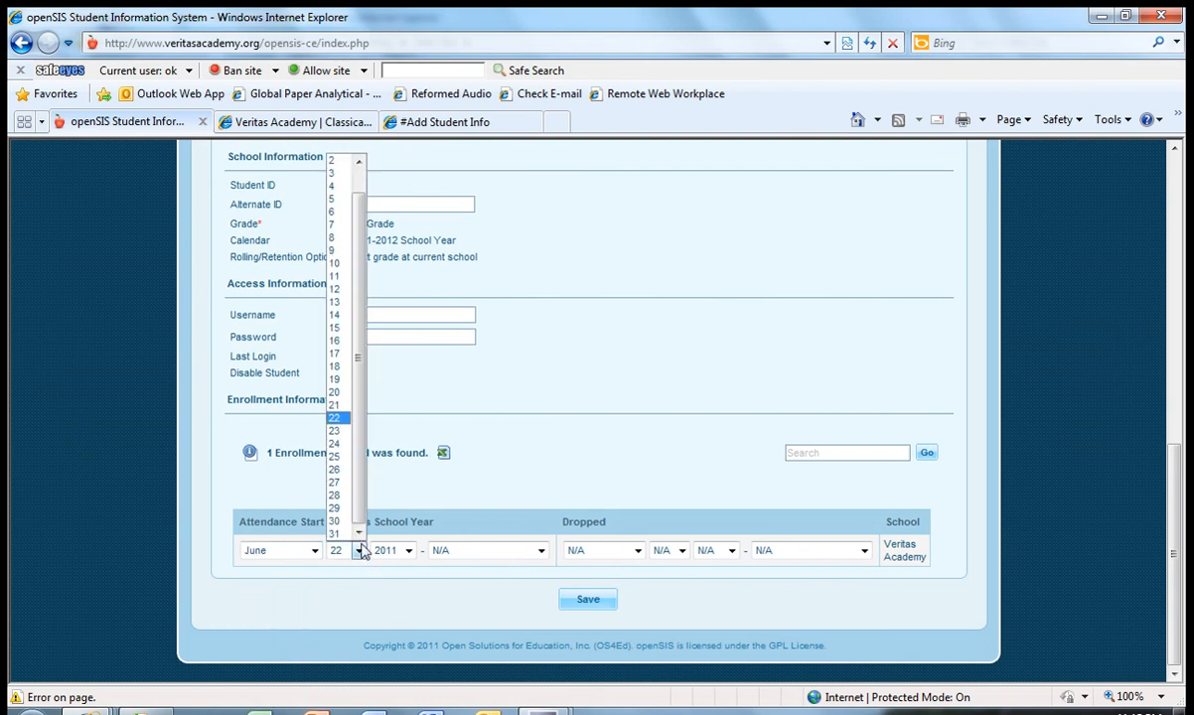
pyautogui.click(338, 401)
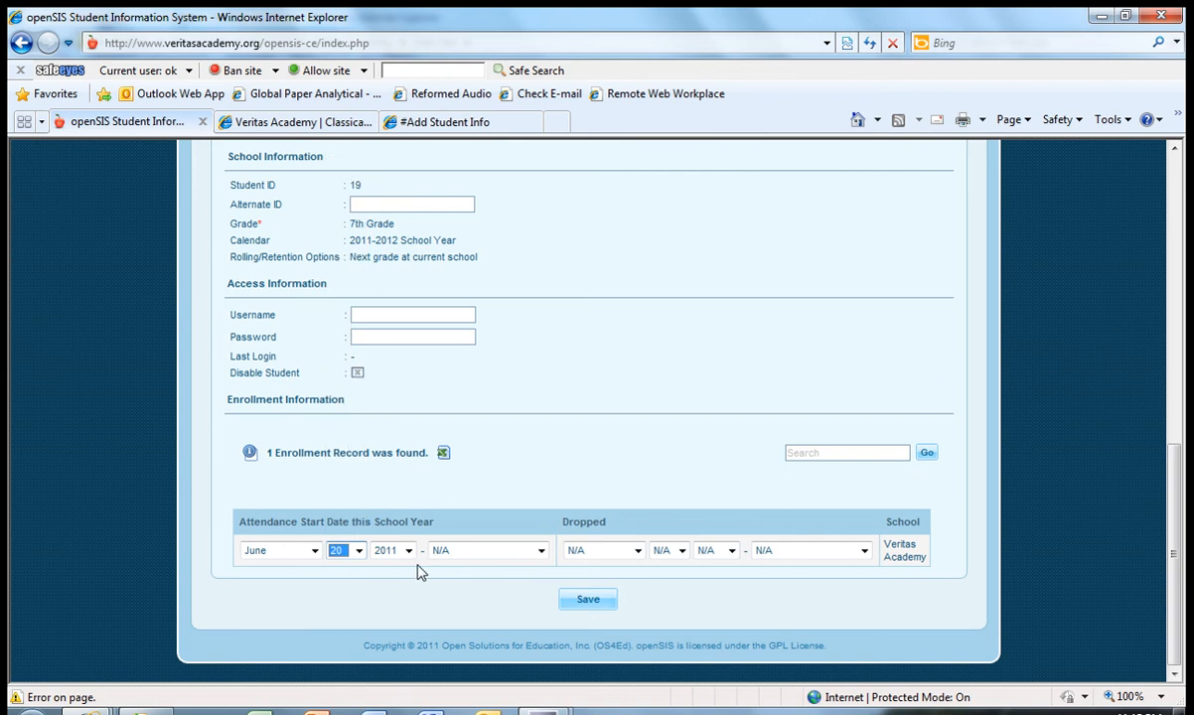
# - Set the enrollment reason beside the attendance start date to Beginning of Year and save the student record
pyautogui.click(542, 554)
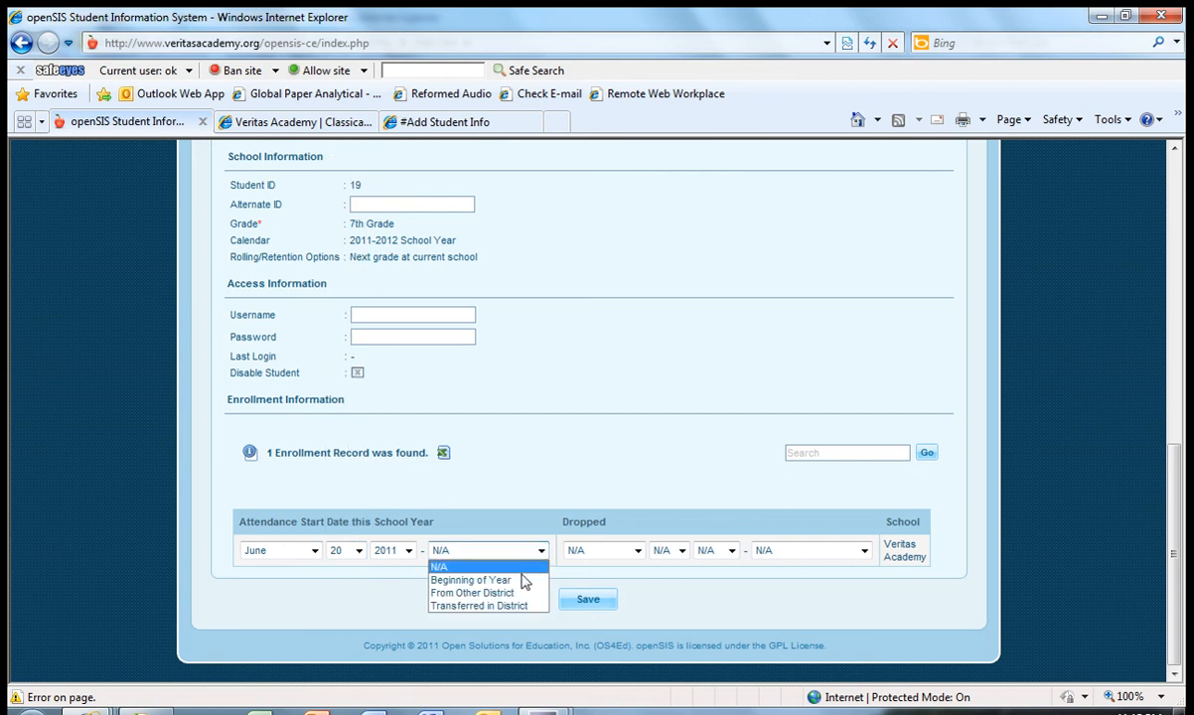
pyautogui.click(520, 576)
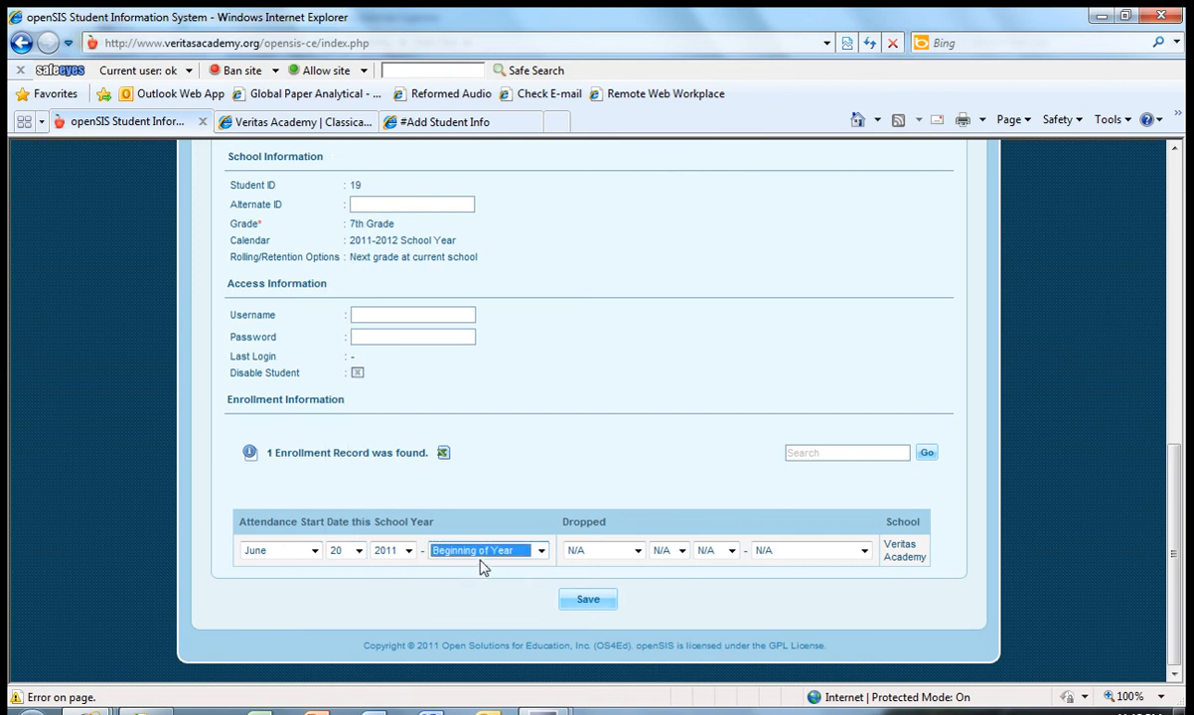
pyautogui.click(542, 553)
pyautogui.click(542, 553)
pyautogui.click(594, 605)
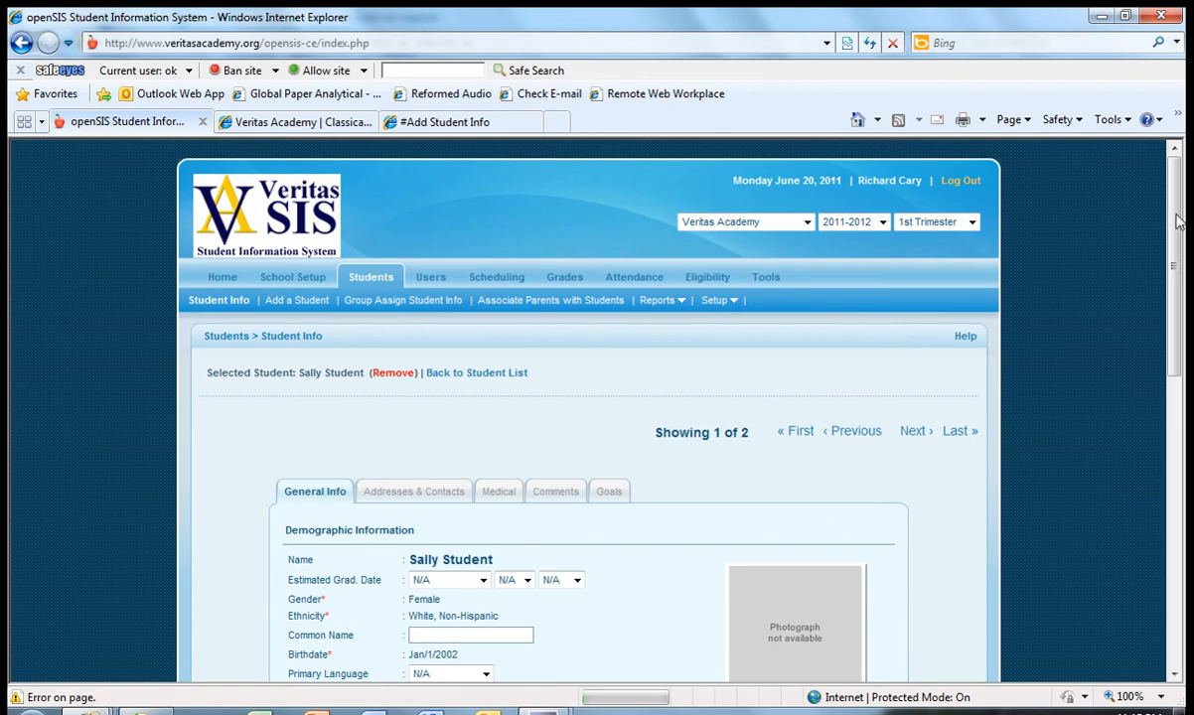
pyautogui.scroll(-8, 1140, 265)
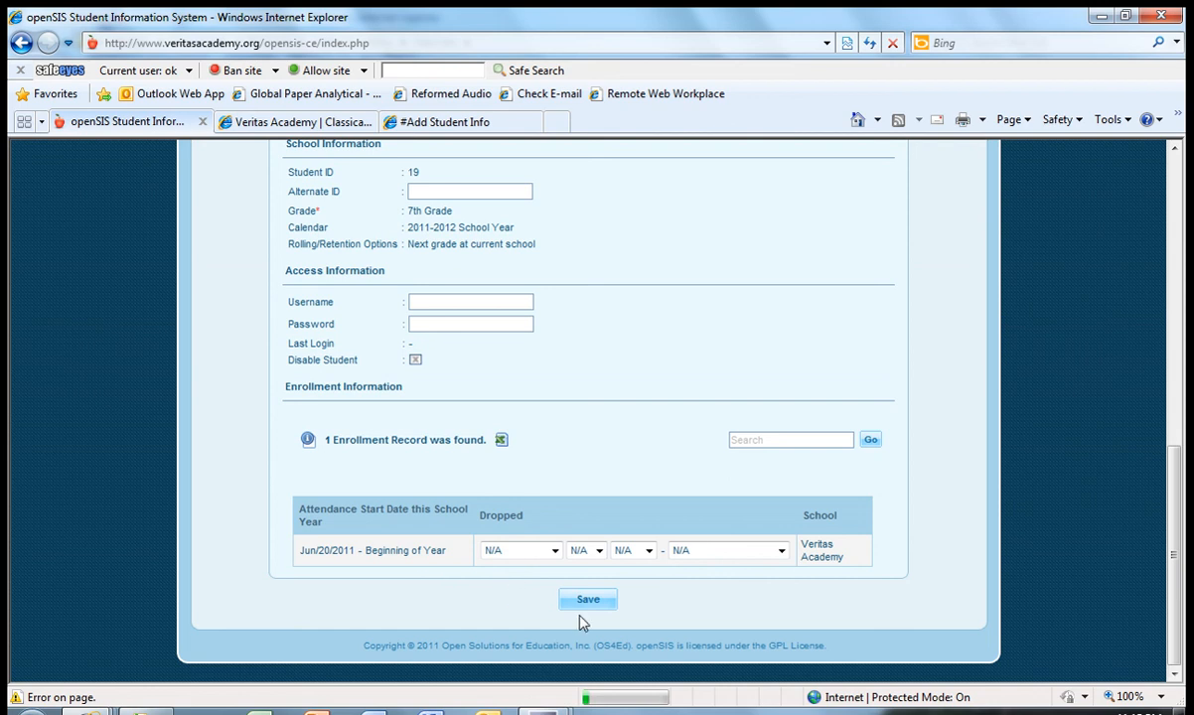
# - Return to the student list and open the second student's record
pyautogui.moveTo(1171, 571); pyautogui.dragTo(1152, 253)
pyautogui.click(453, 376)
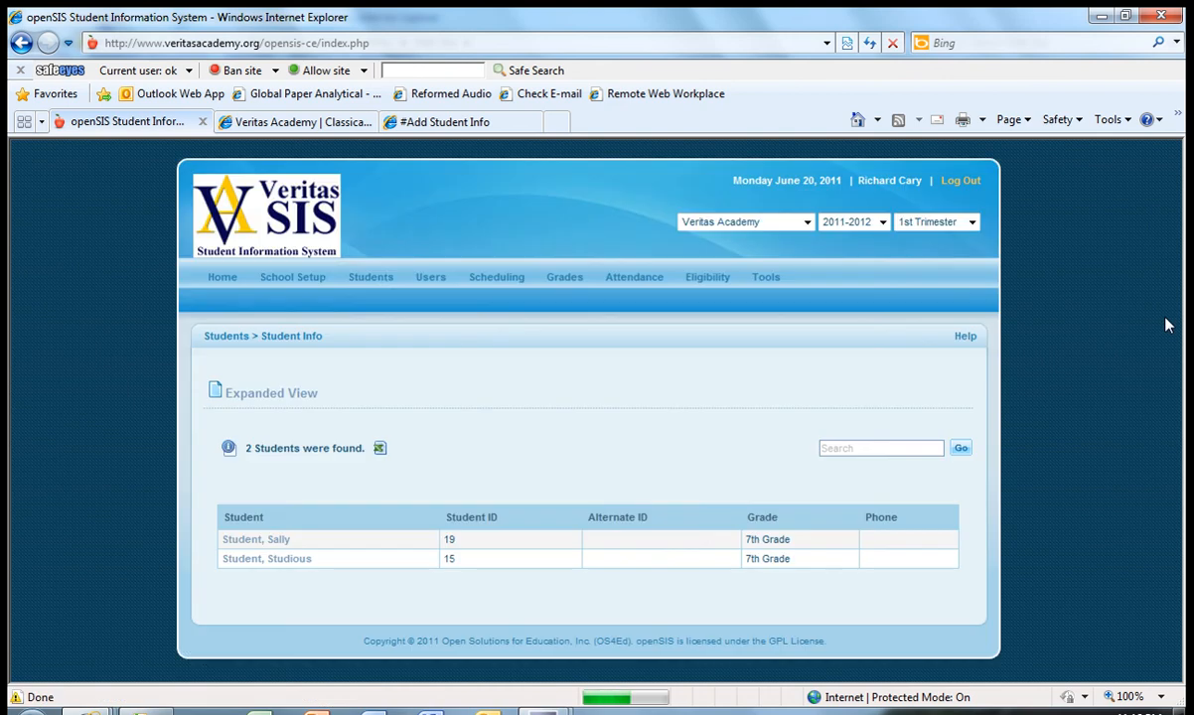
pyautogui.click(271, 558)
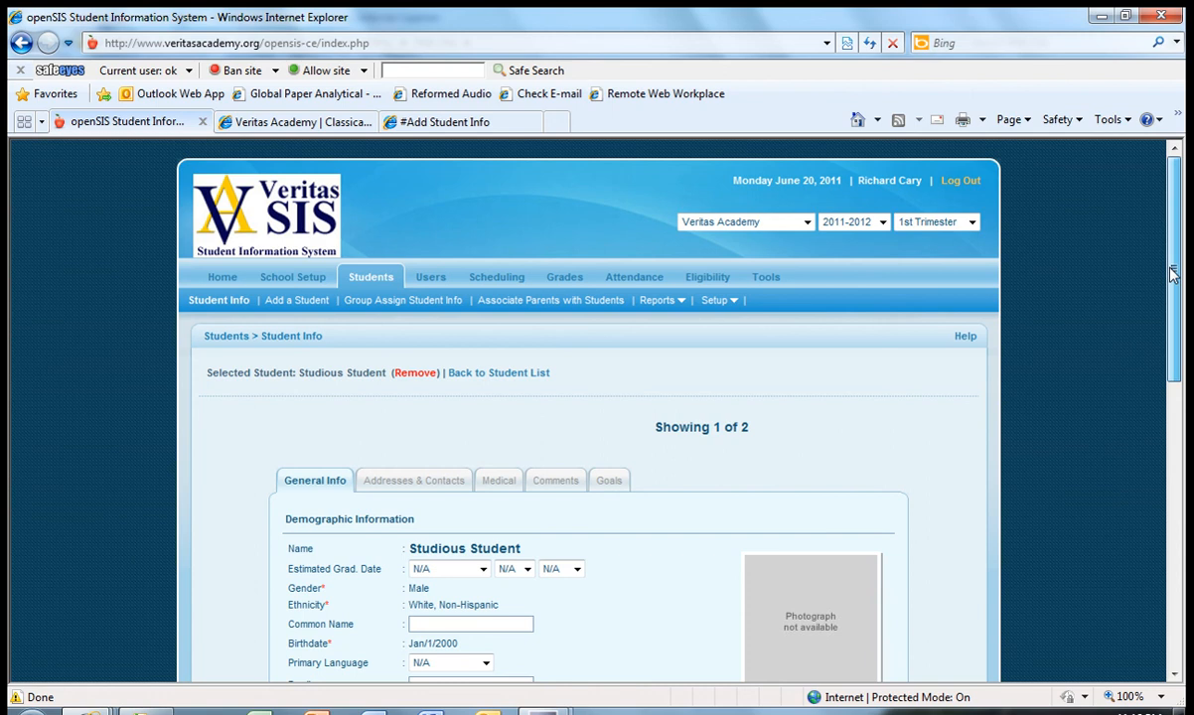
# - Set the second student's attendance start date to June 20, 2011 and save the record
pyautogui.moveTo(1174, 270); pyautogui.dragTo(1174, 558)
pyautogui.click(314, 552)
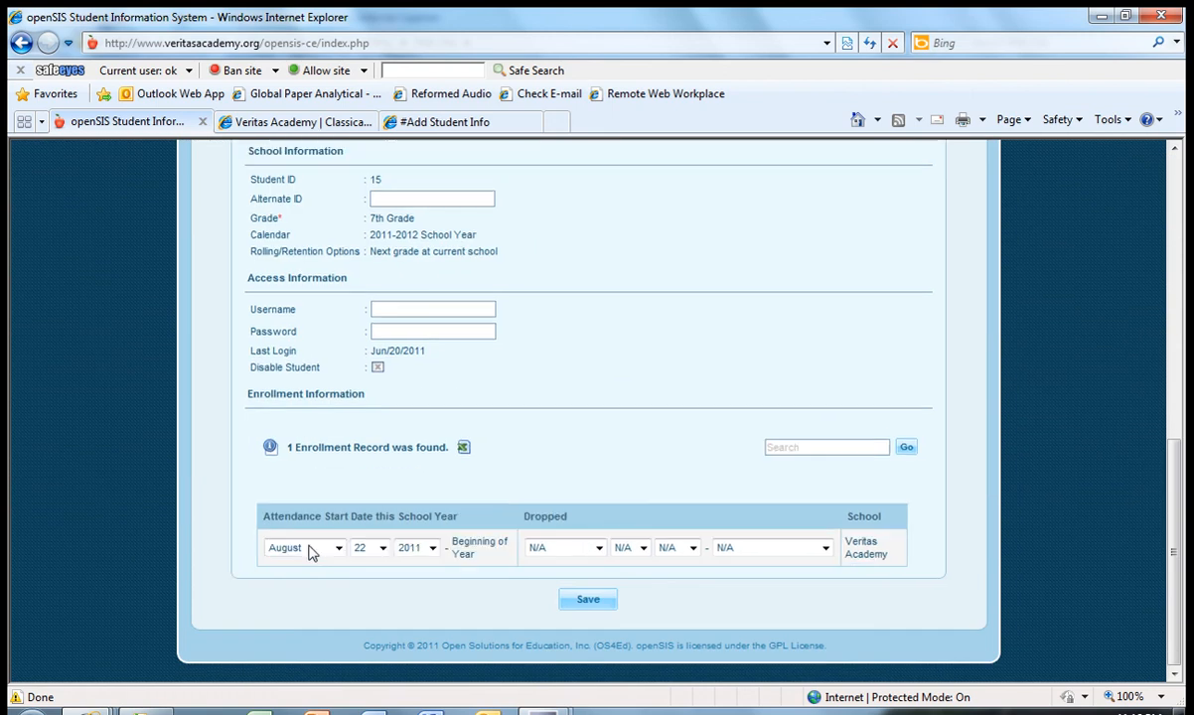
pyautogui.click(323, 550)
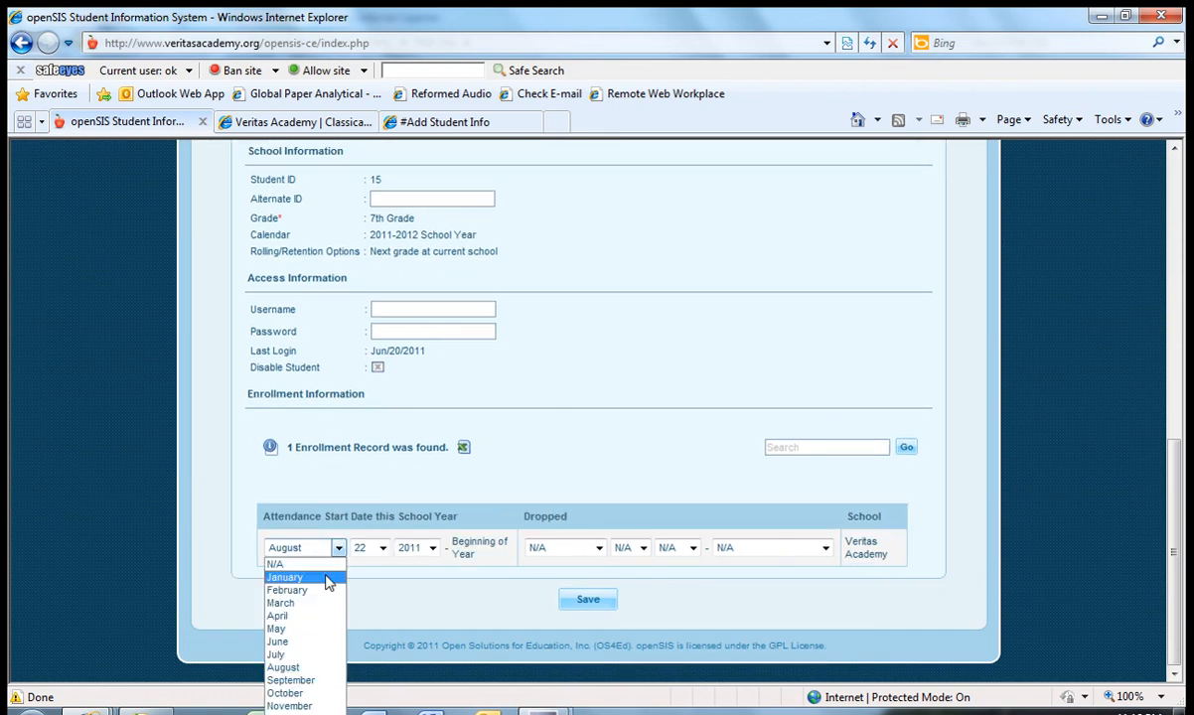
pyautogui.click(319, 642)
pyautogui.click(383, 550)
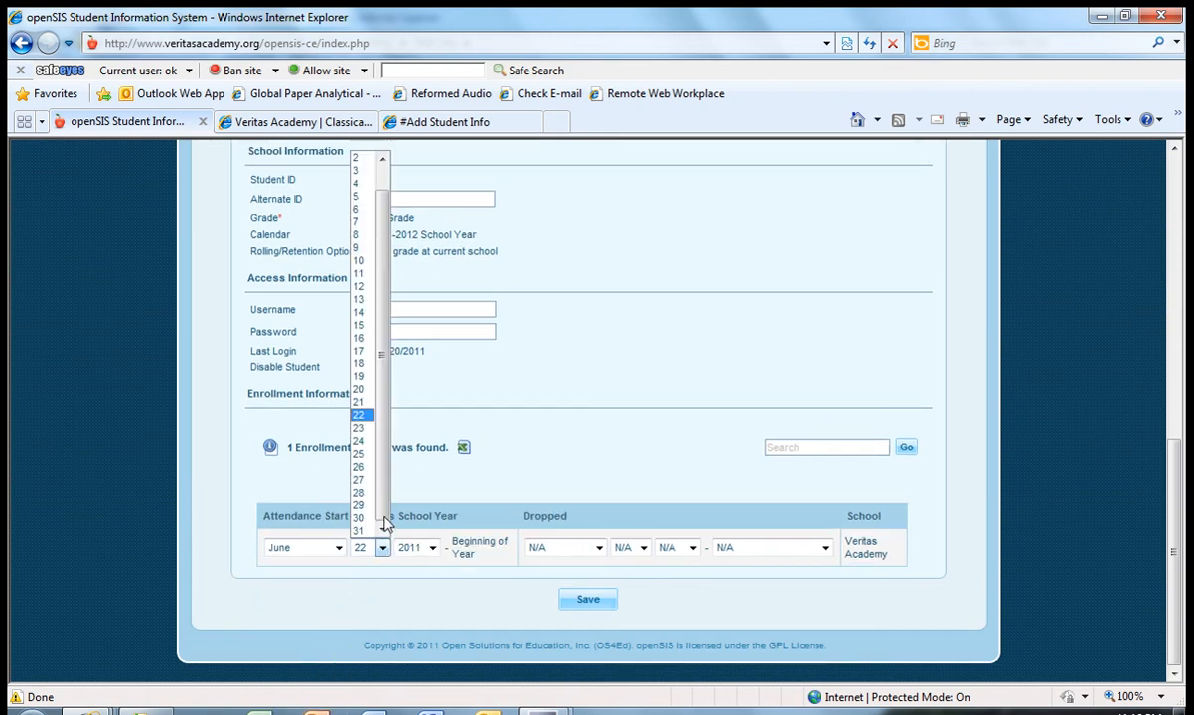
pyautogui.click(361, 391)
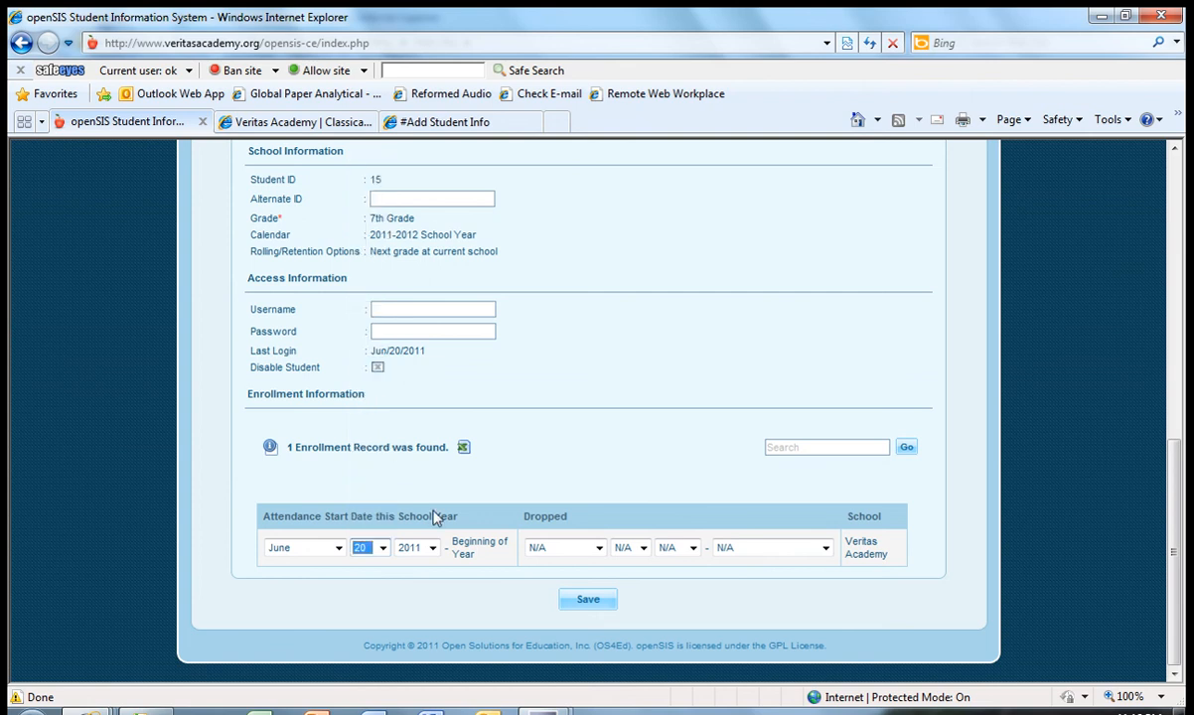
pyautogui.click(582, 600)
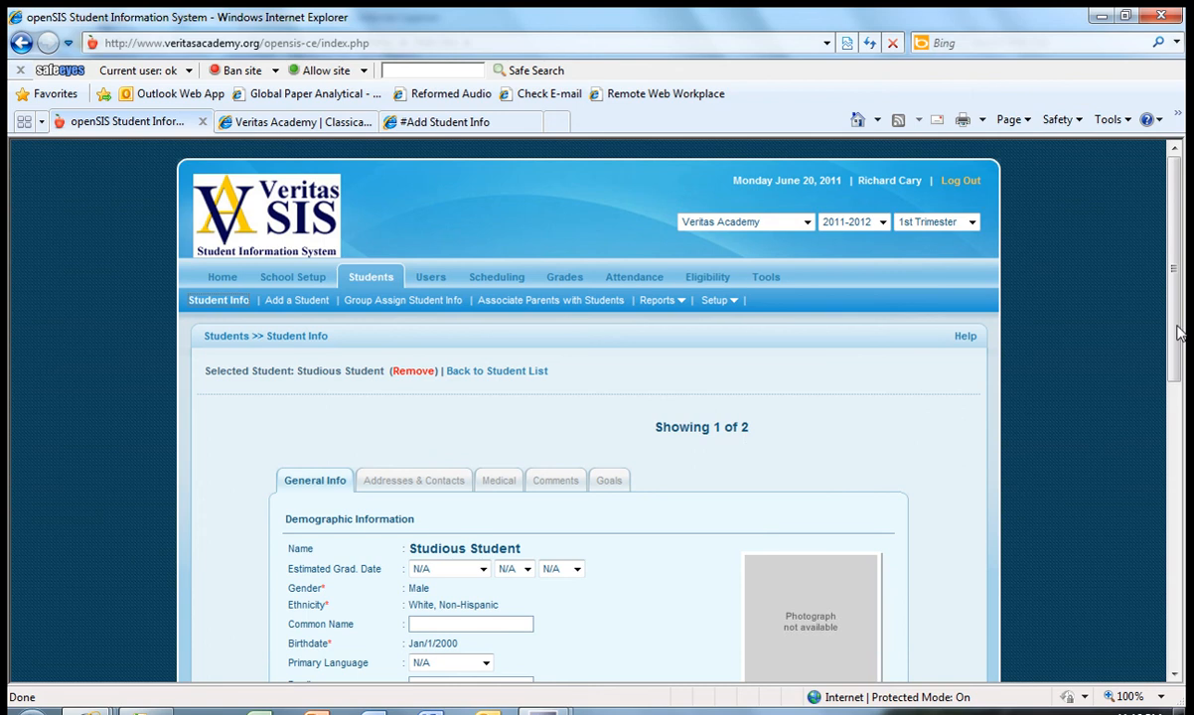
# - Return to the student search form and search with blank criteria, without including inactive students
pyautogui.moveTo(1179, 334); pyautogui.dragTo(1182, 370)
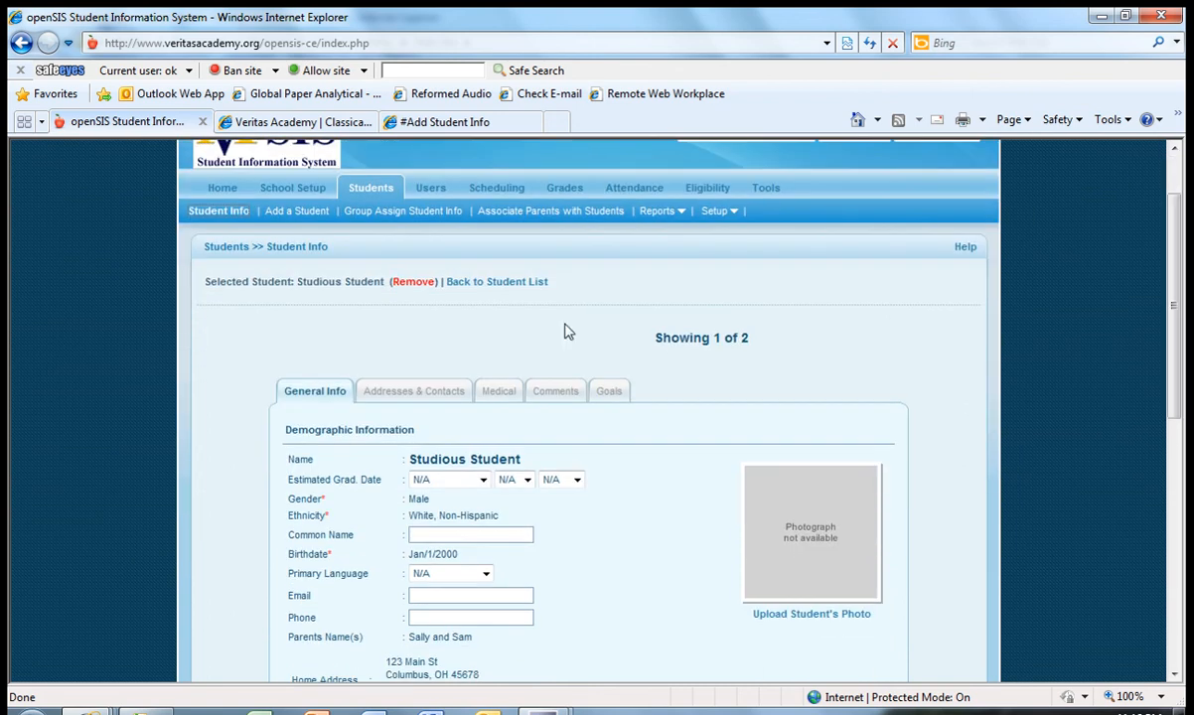
pyautogui.click(470, 284)
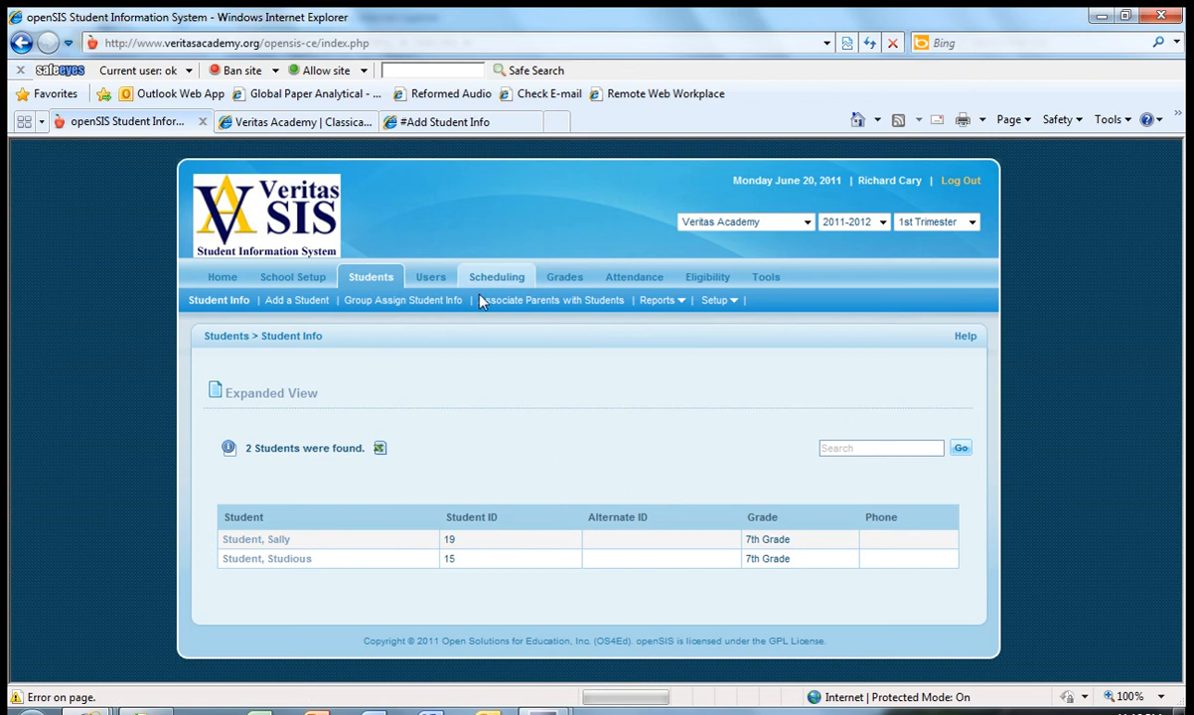
pyautogui.click(233, 310)
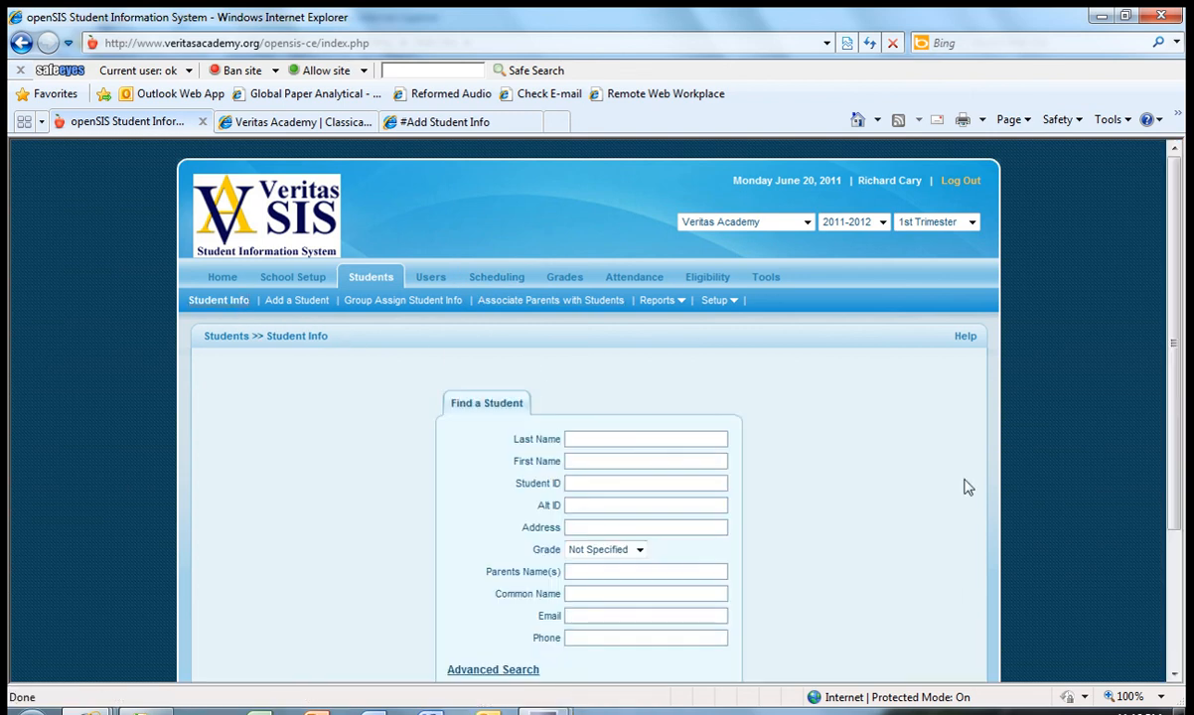
pyautogui.scroll(-3, 1159, 330)
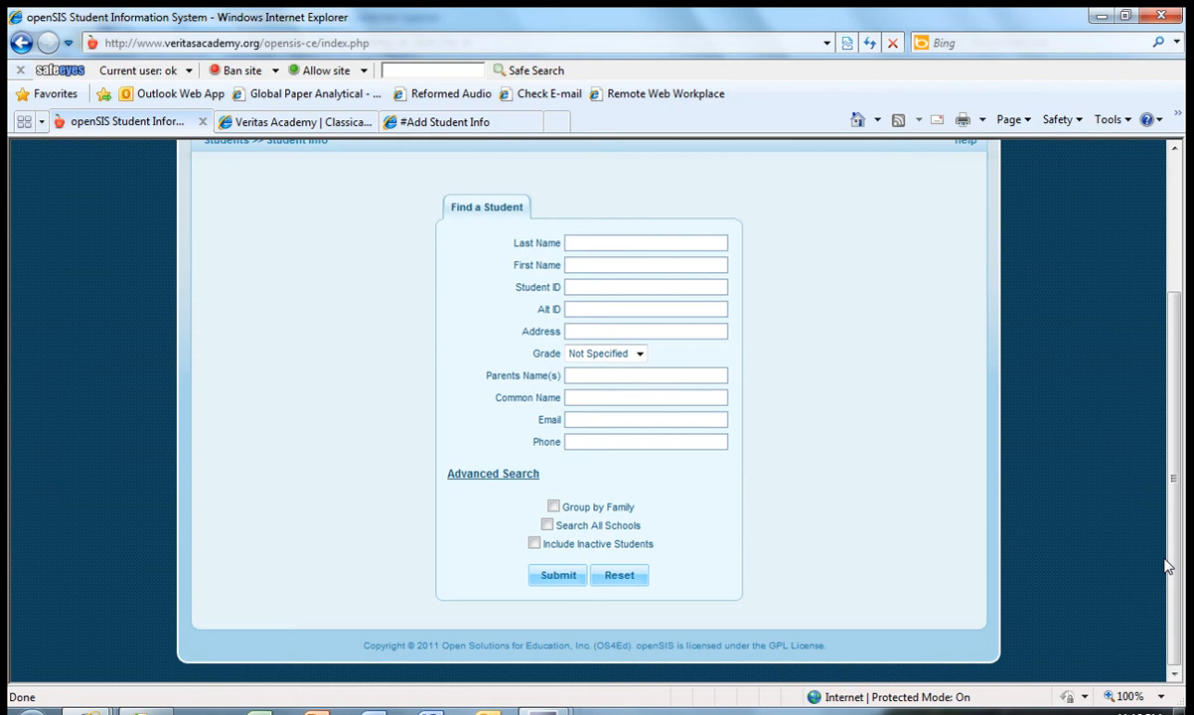
pyautogui.click(549, 576)
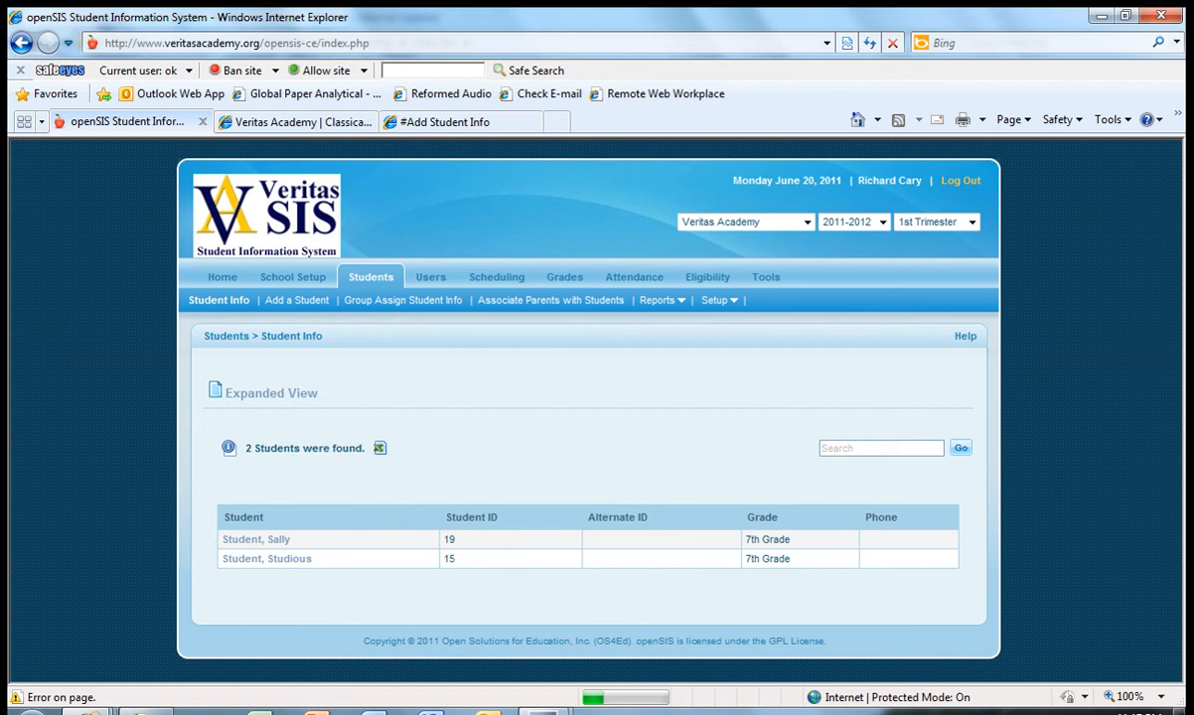
pyautogui.moveTo(542, 711)
pyautogui.click(440, 626)
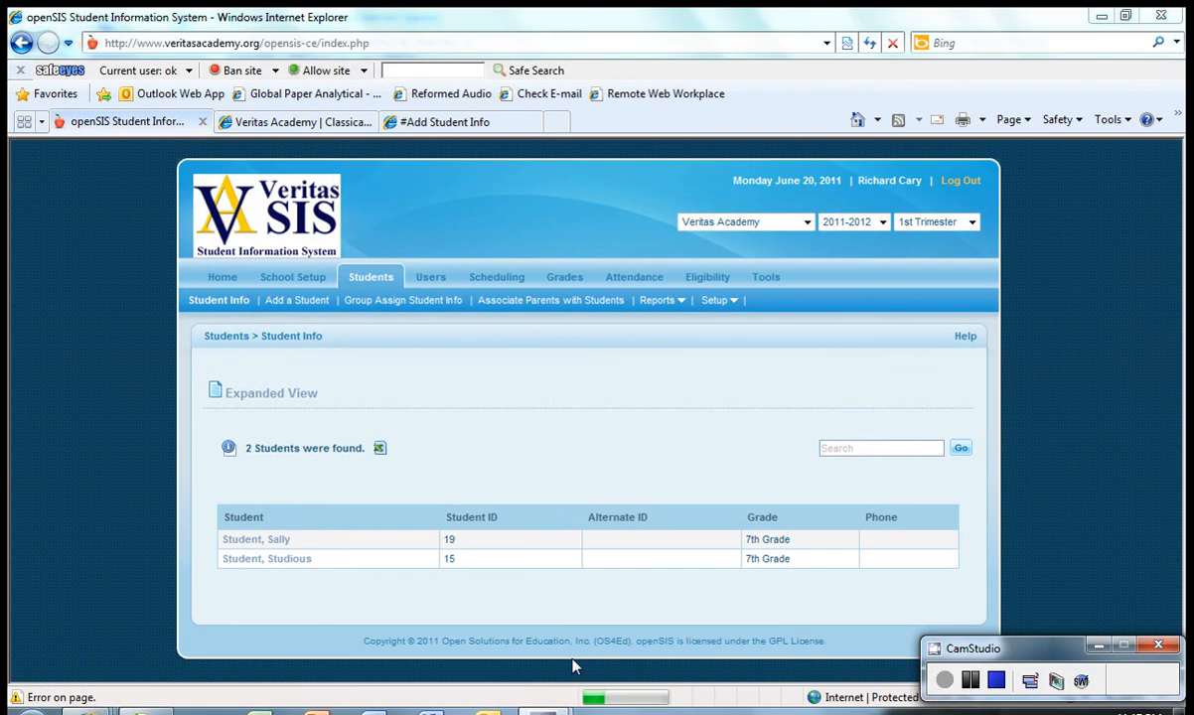